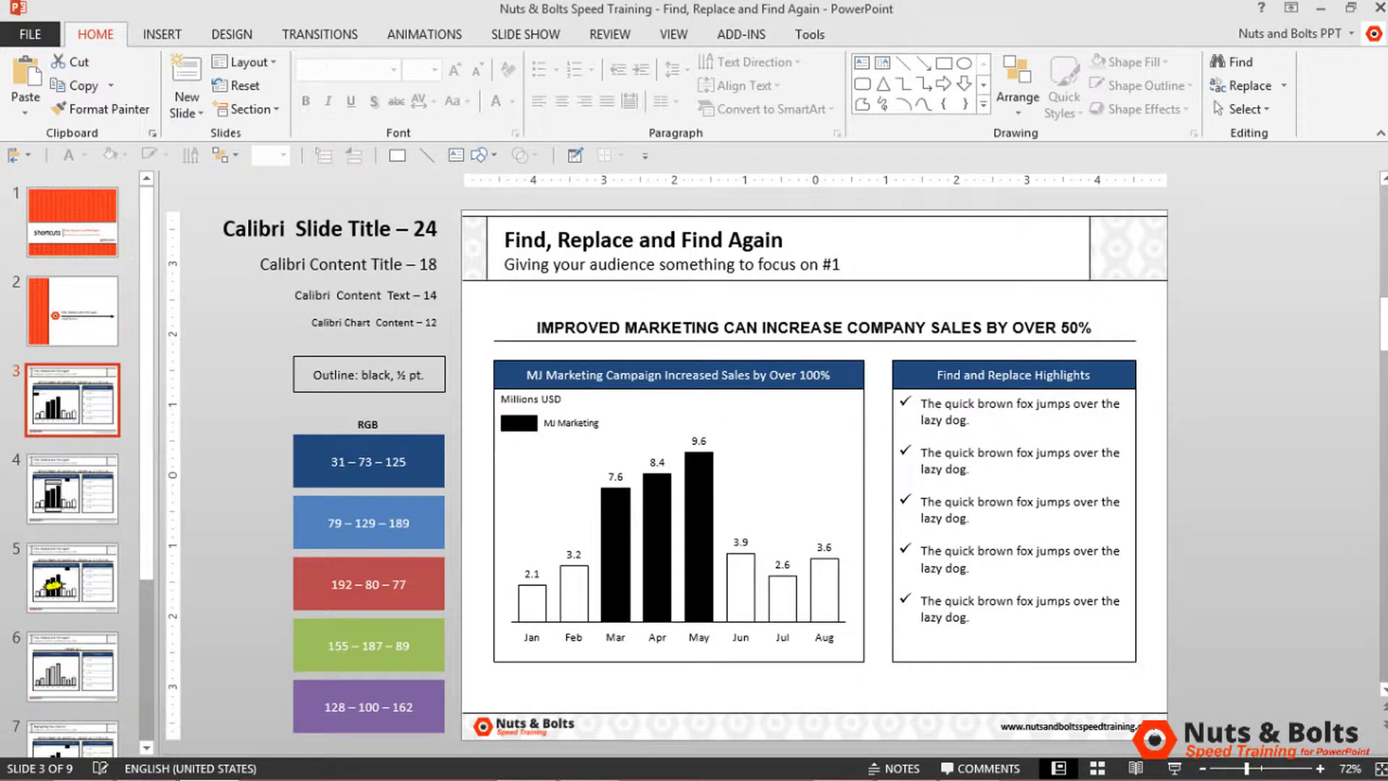
Search for 'Find' and highlight its first occurrence in the slide 3 title
key("ctrl+f")
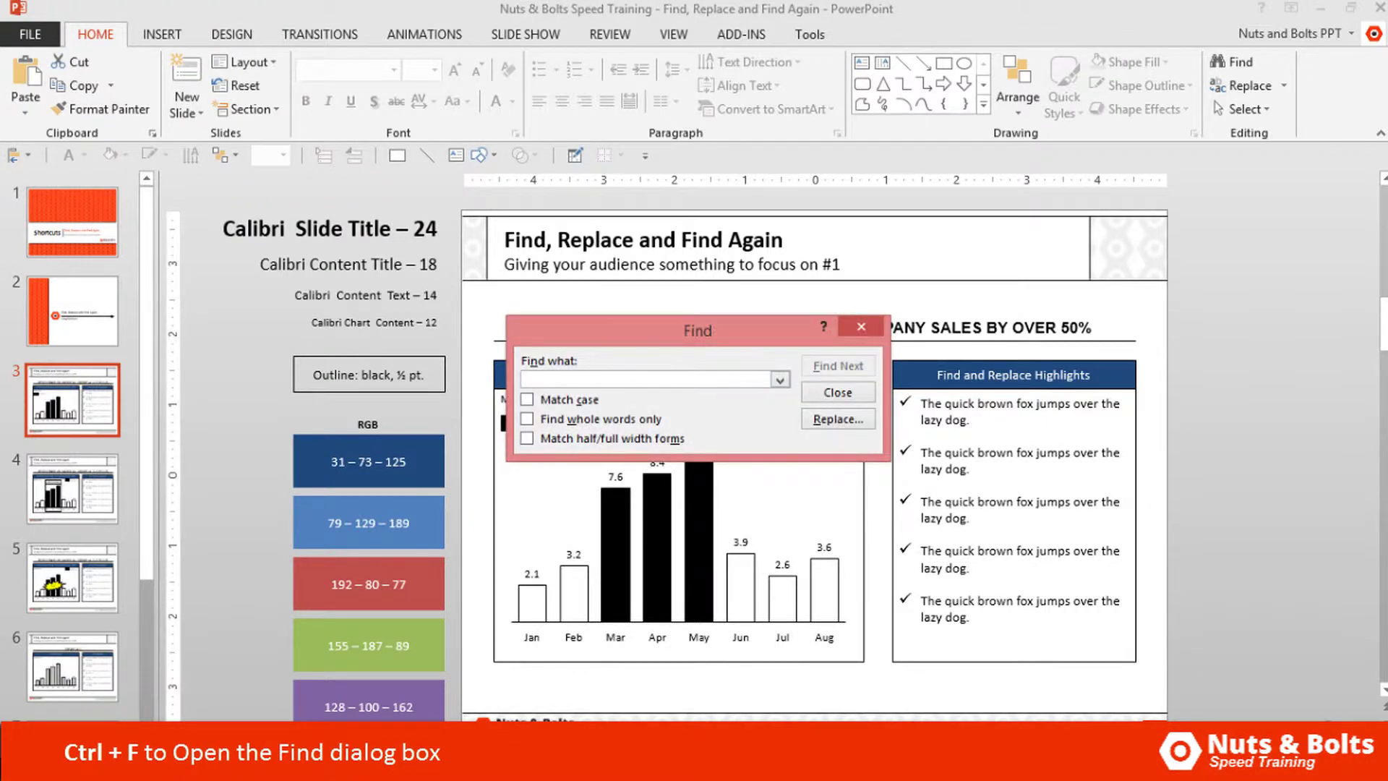
type("Find")
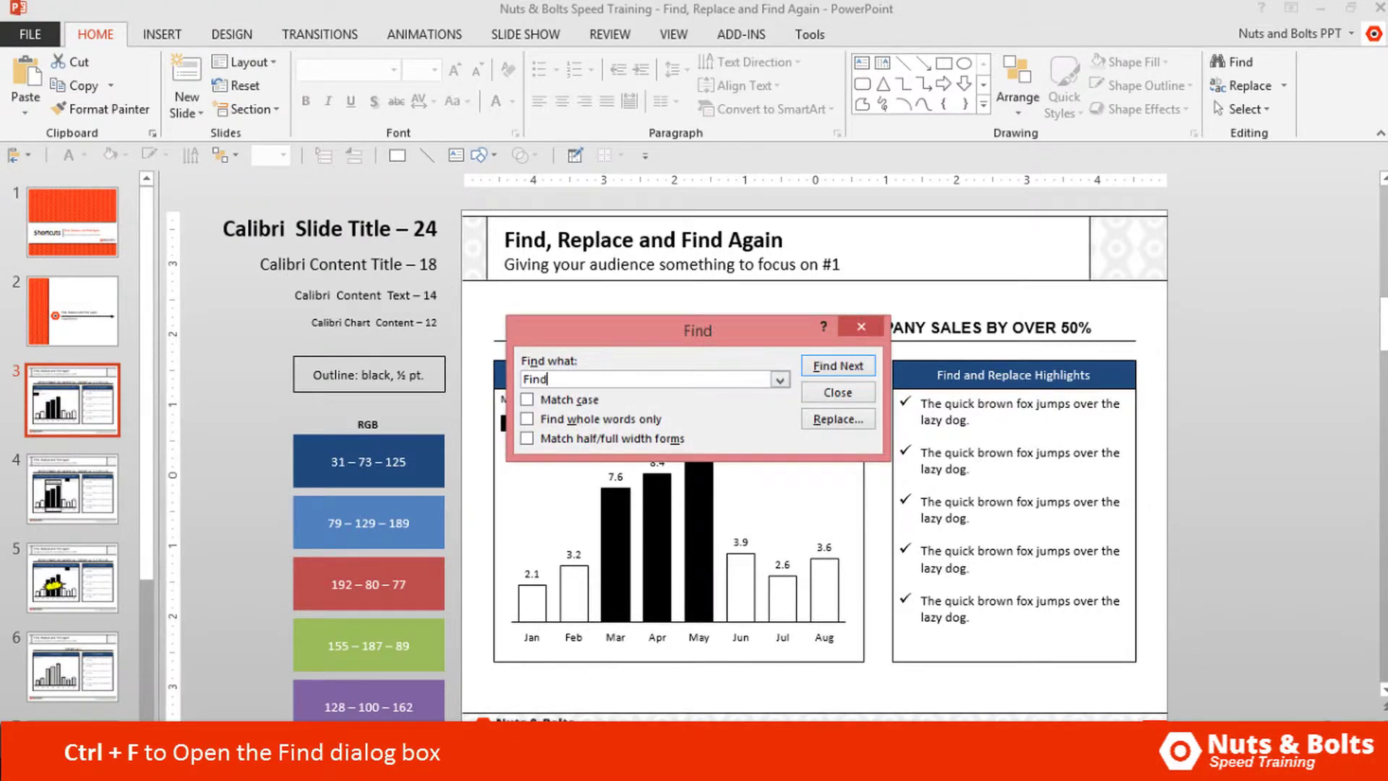
key("Return")
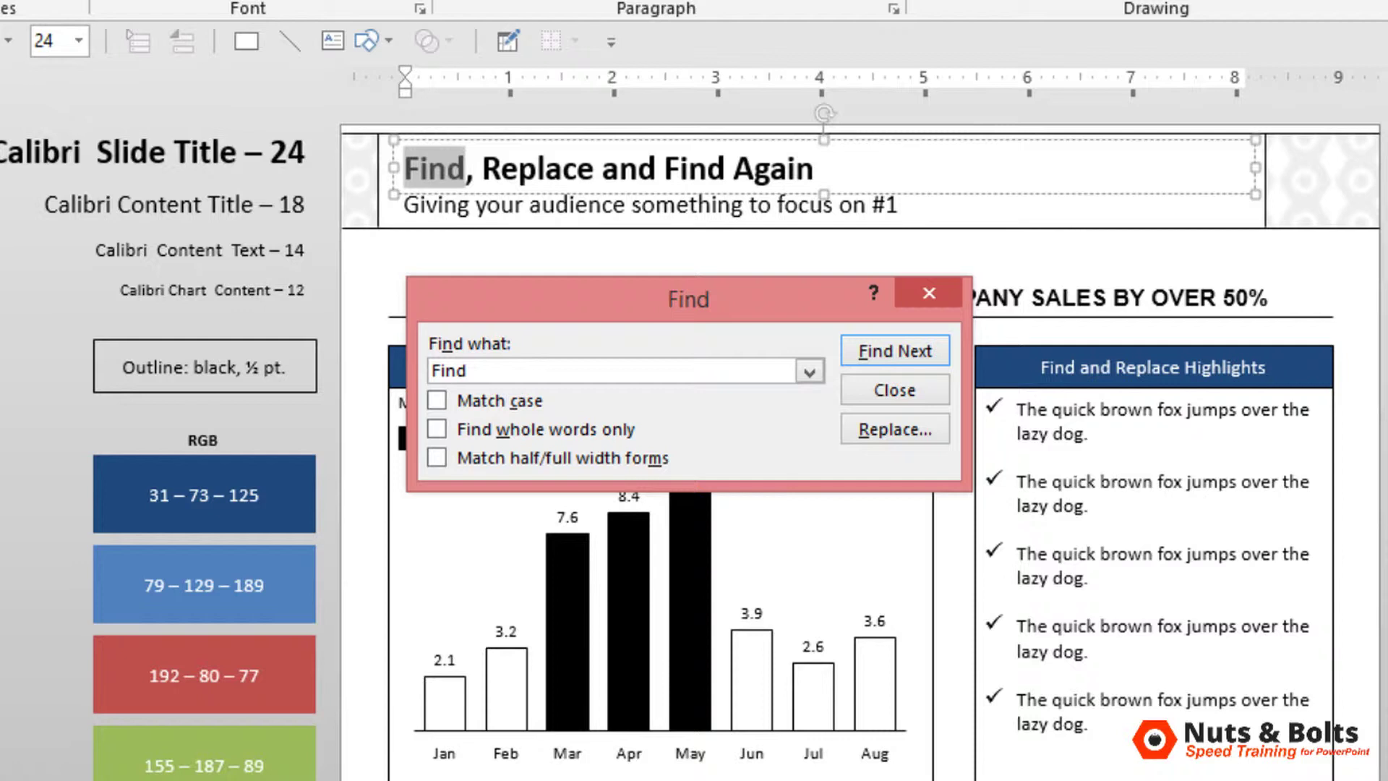
key("alt+c")
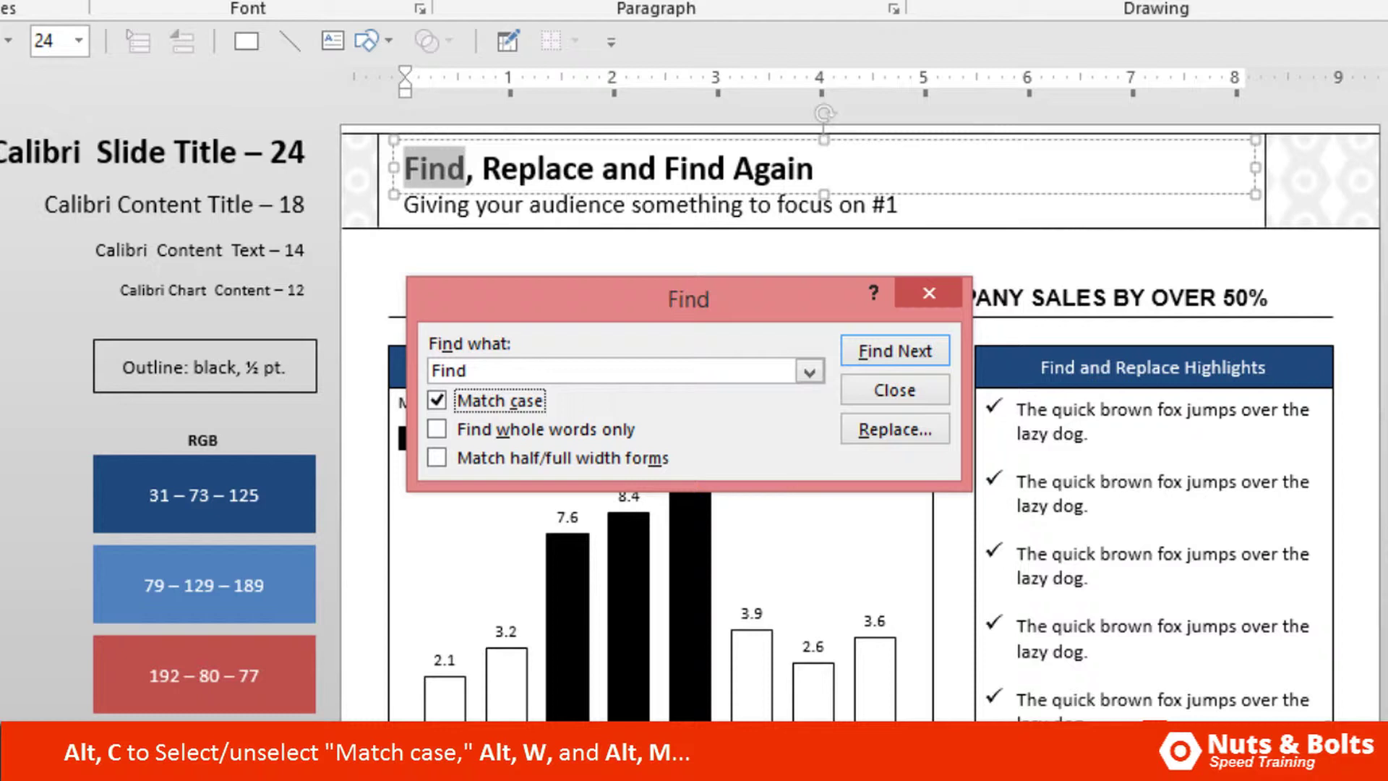
key("alt+c")
key("alt+w")
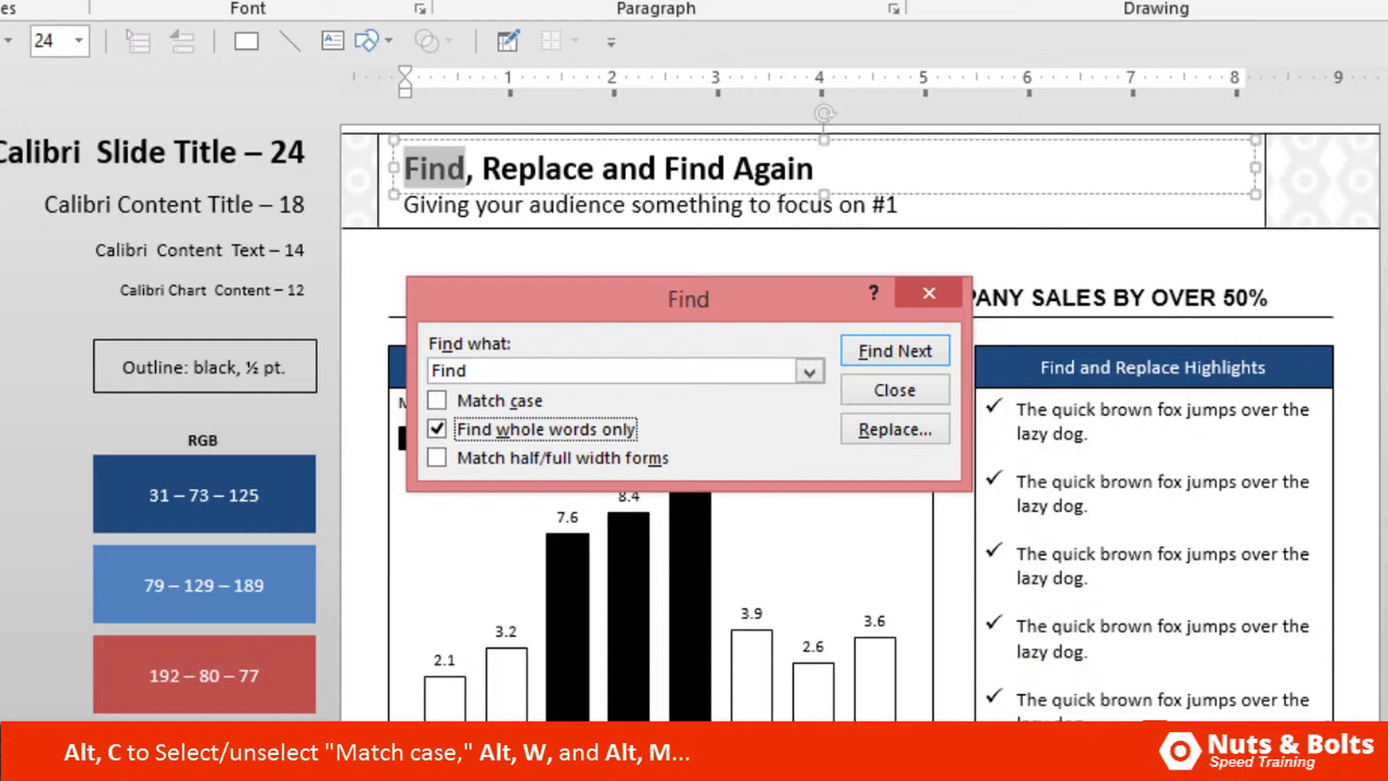
key("alt+w")
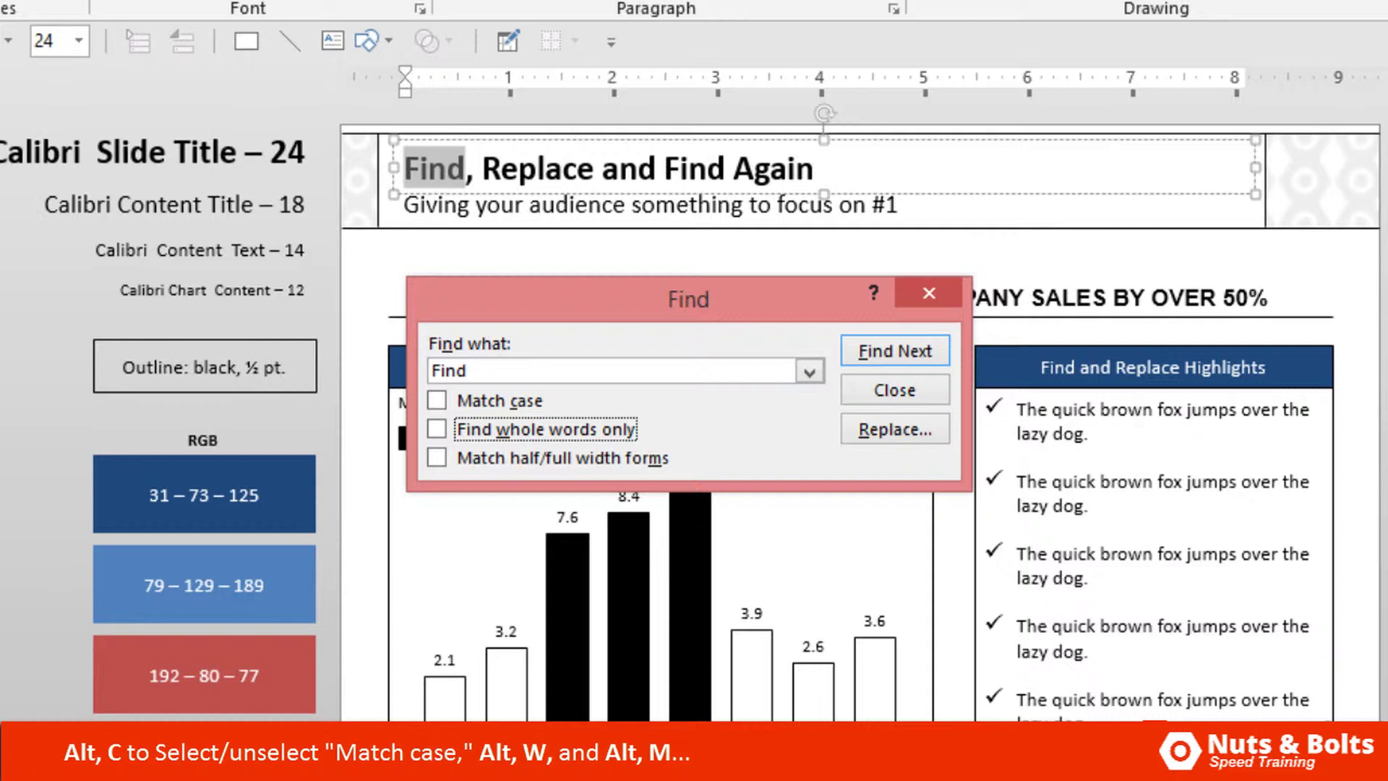
key("alt+m")
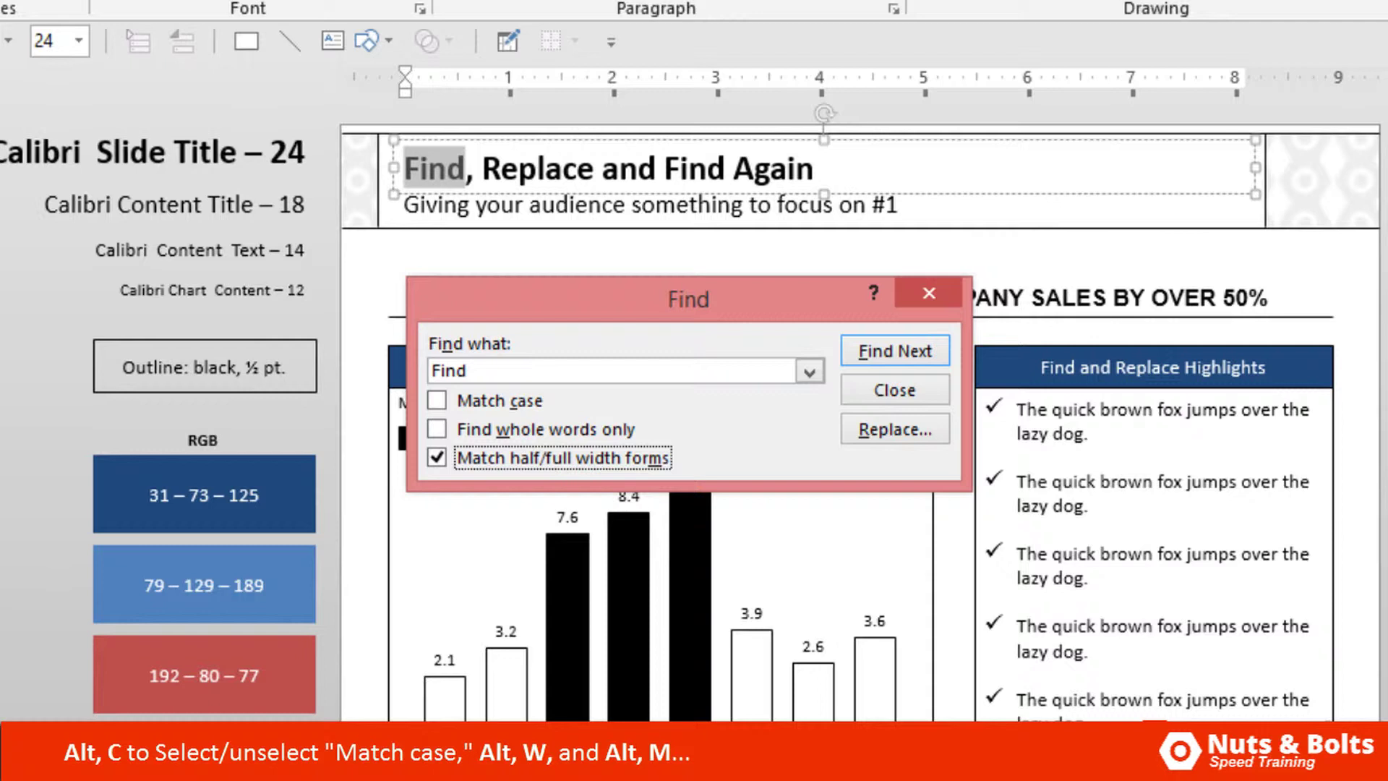
key("alt+m")
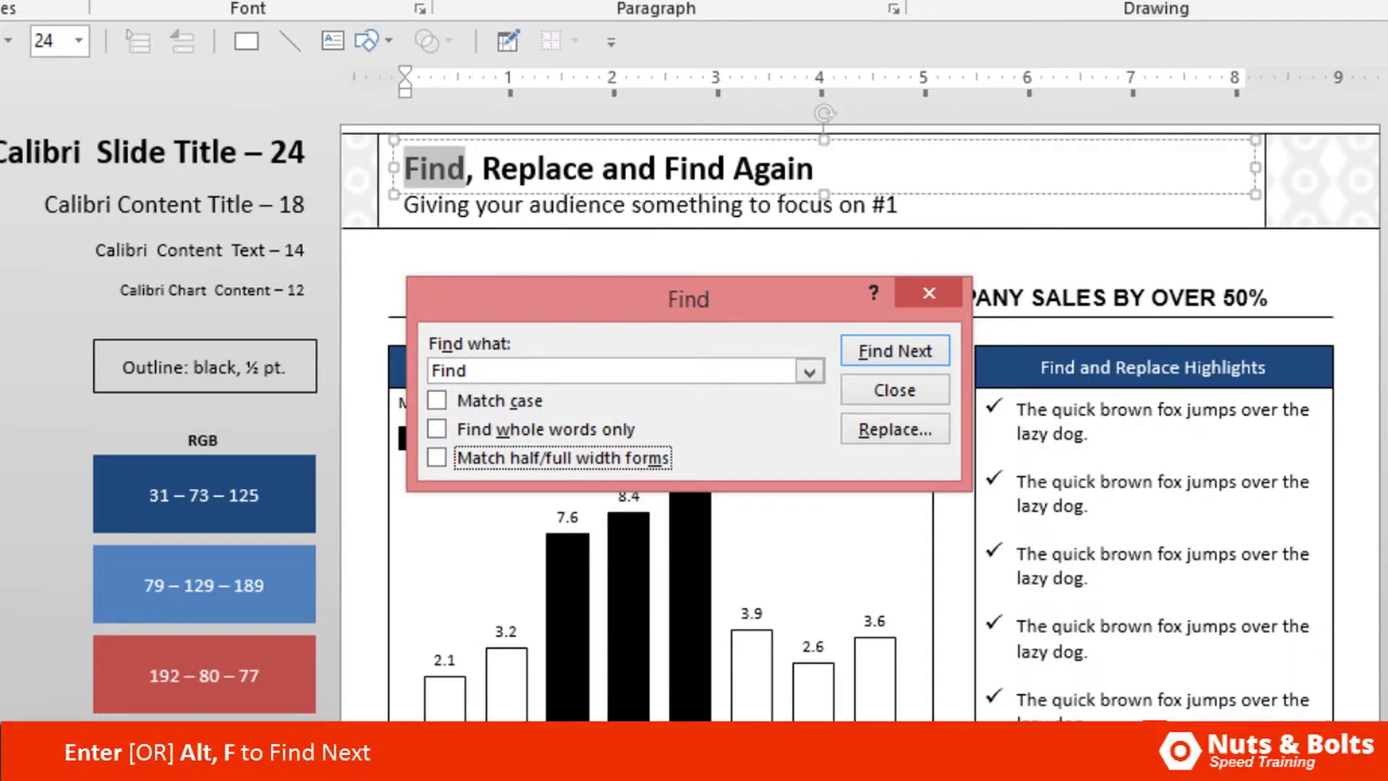
Find the next 'Find' in the slide 3 title, then close the Find dialog
key("alt+f")
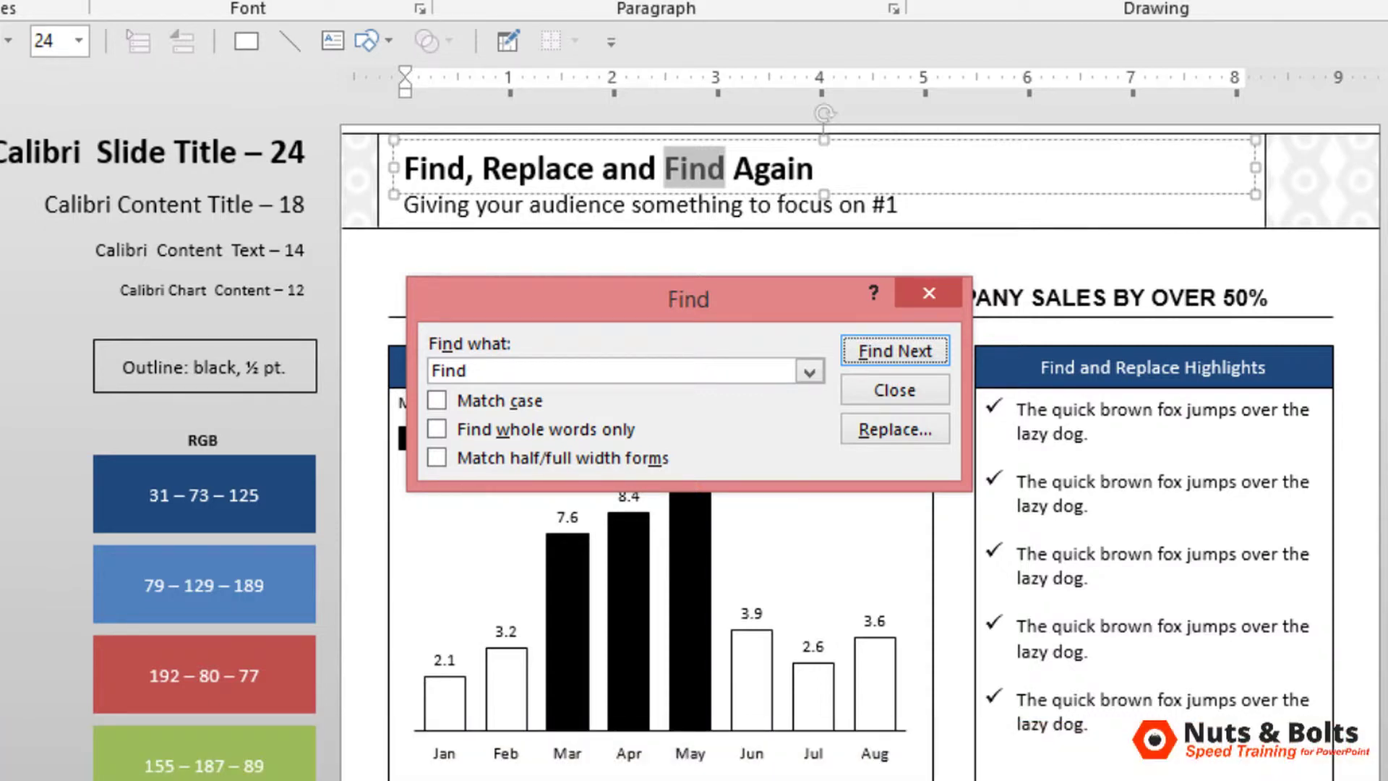
key("alt+r")
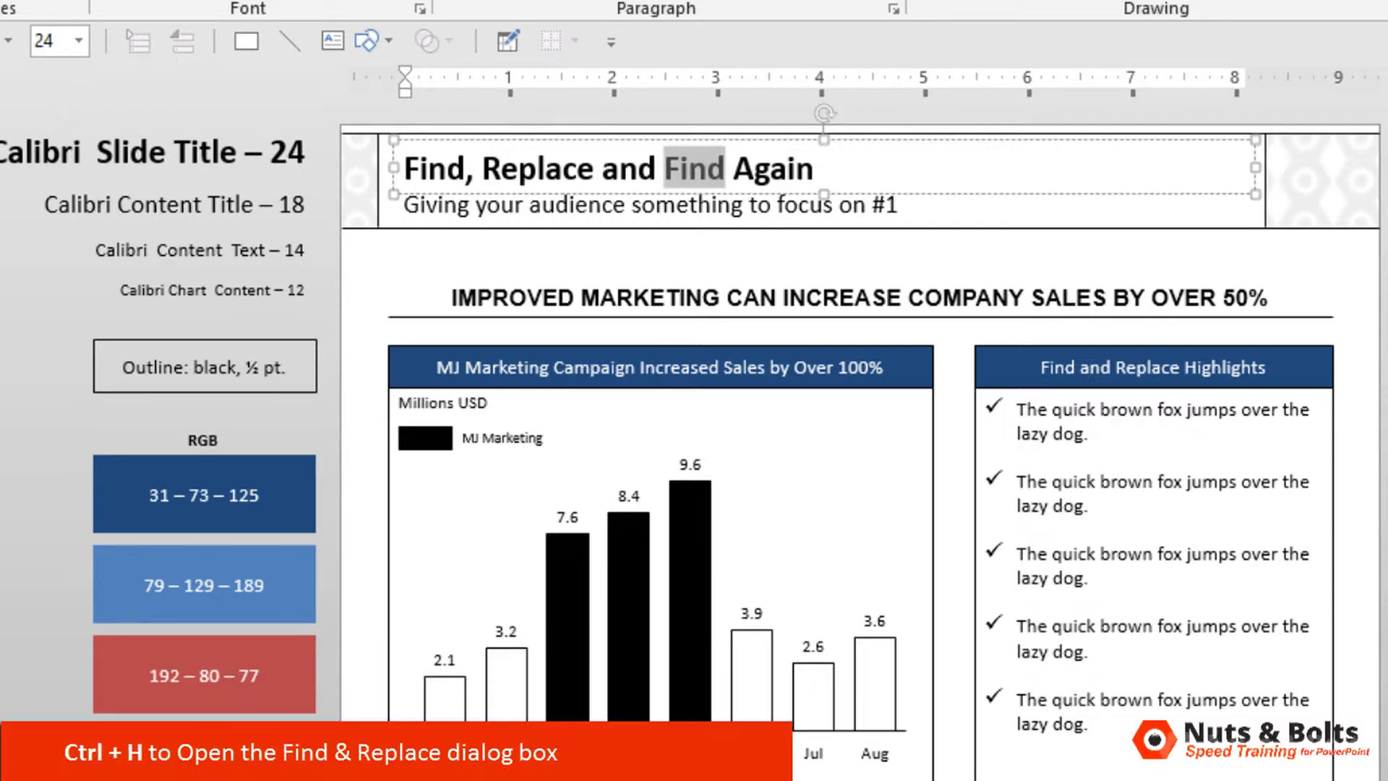
Replace the highlighted 'Find' with 'Repeat' so the title reads 'Find, Replace and Repeat Again'
key("ctrl+h")
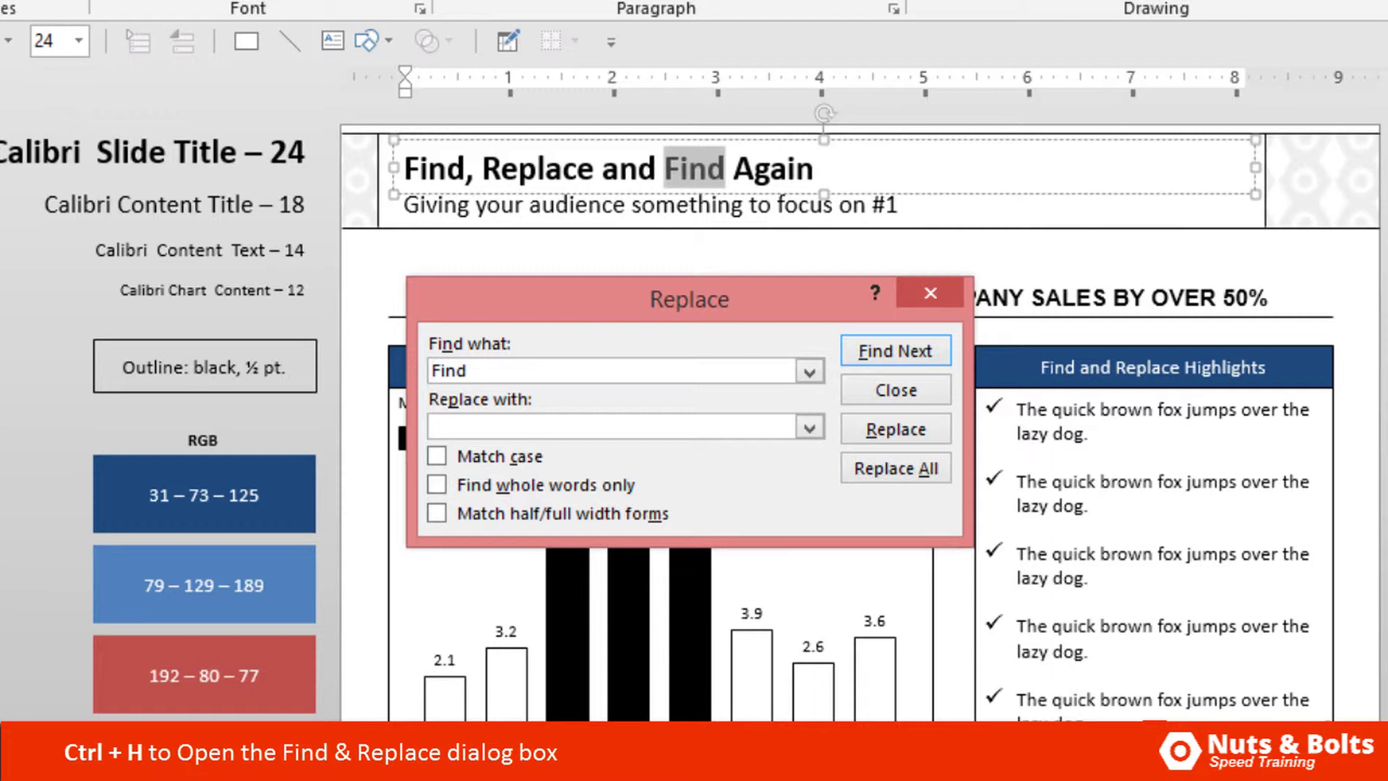
key("alt+p")
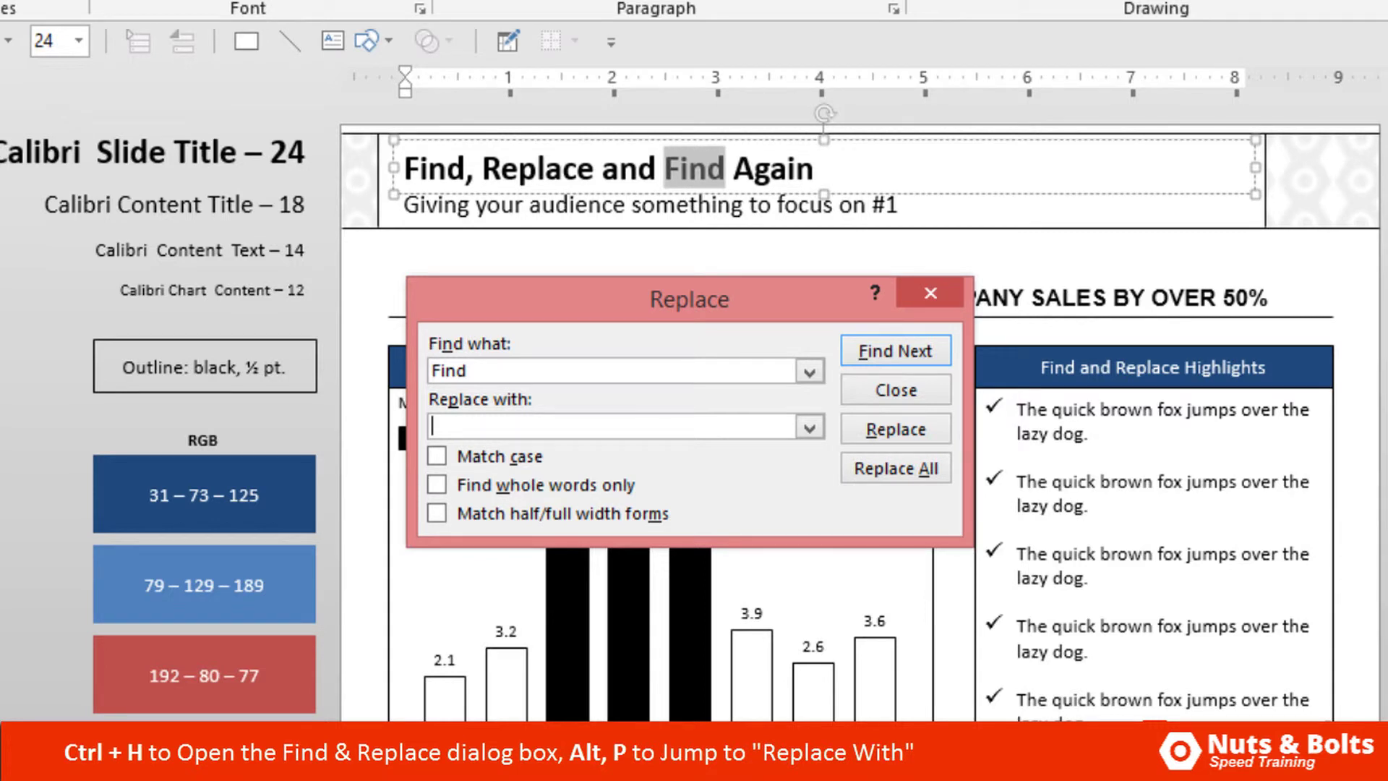
type("Repeat")
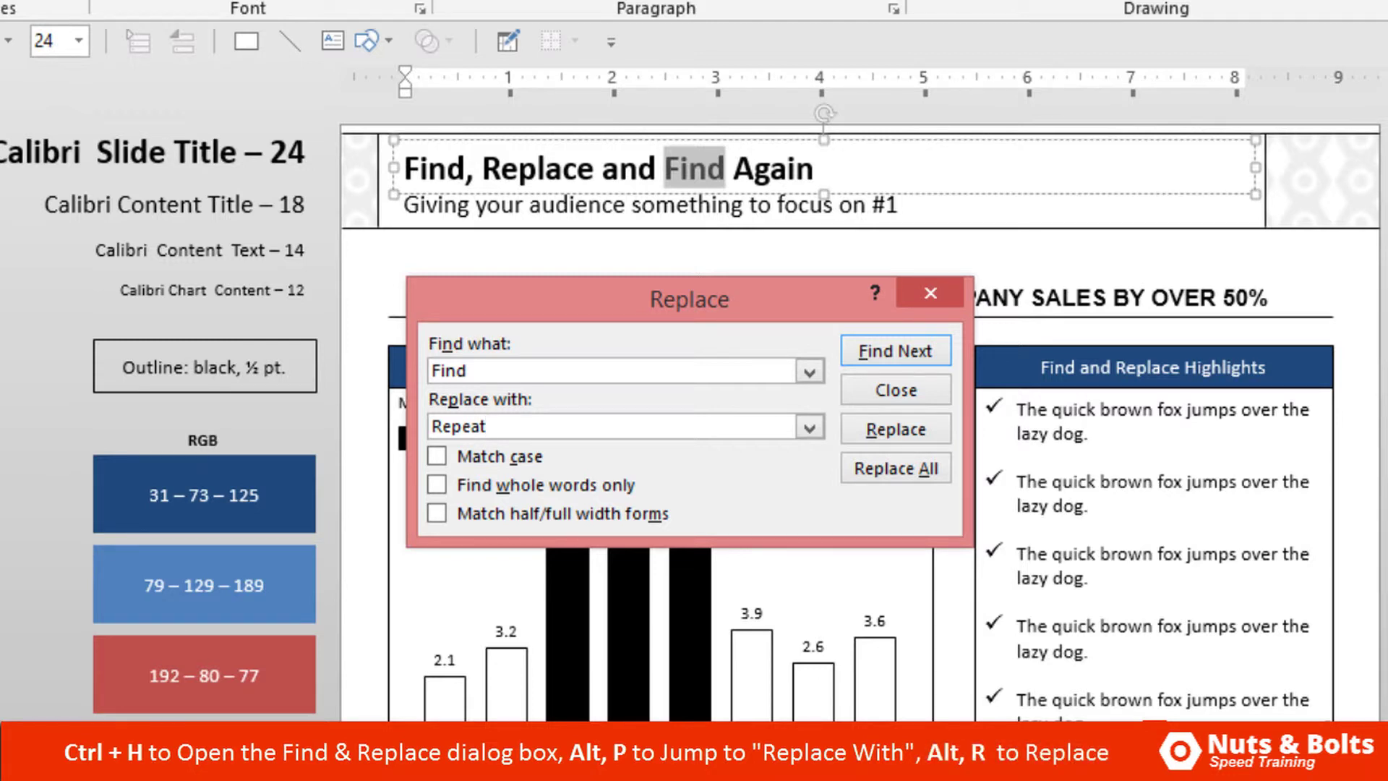
key("alt+r")
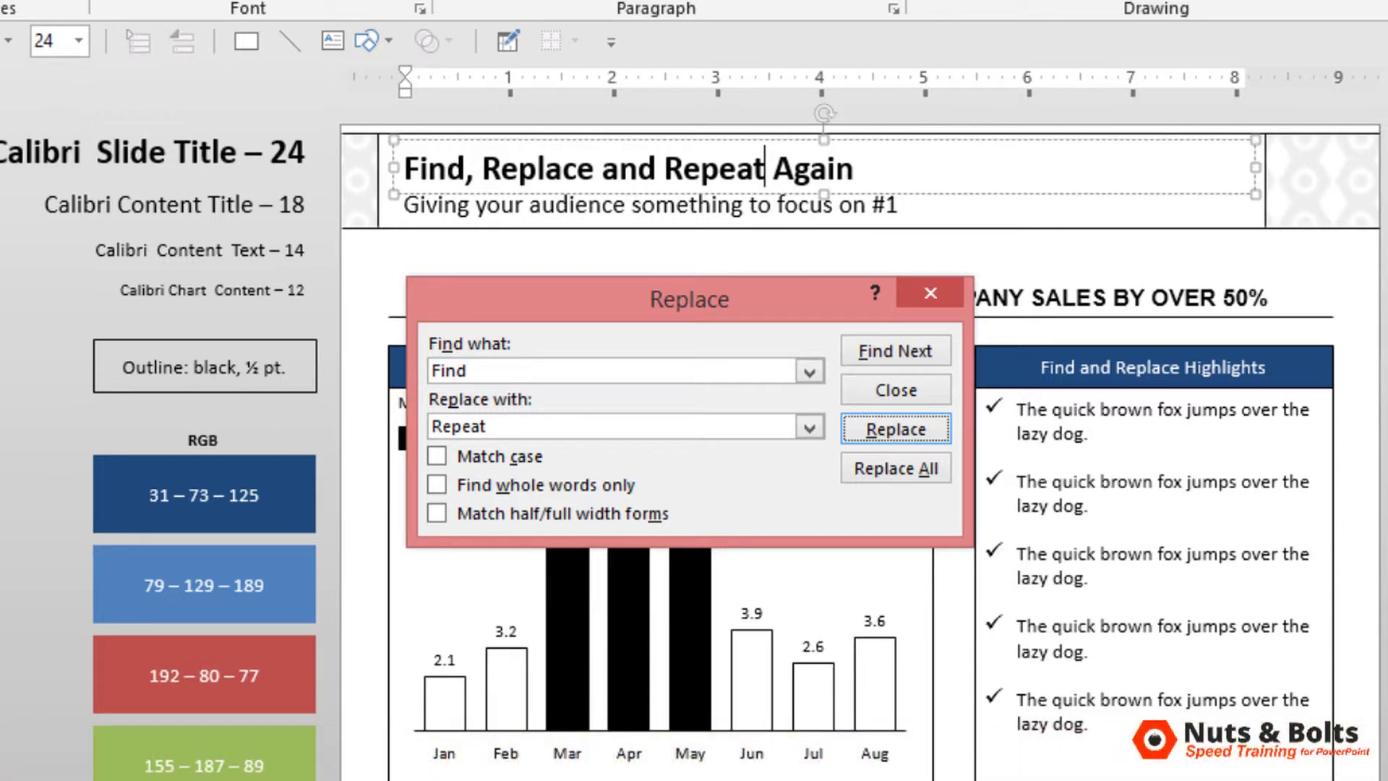
key("alt+f")
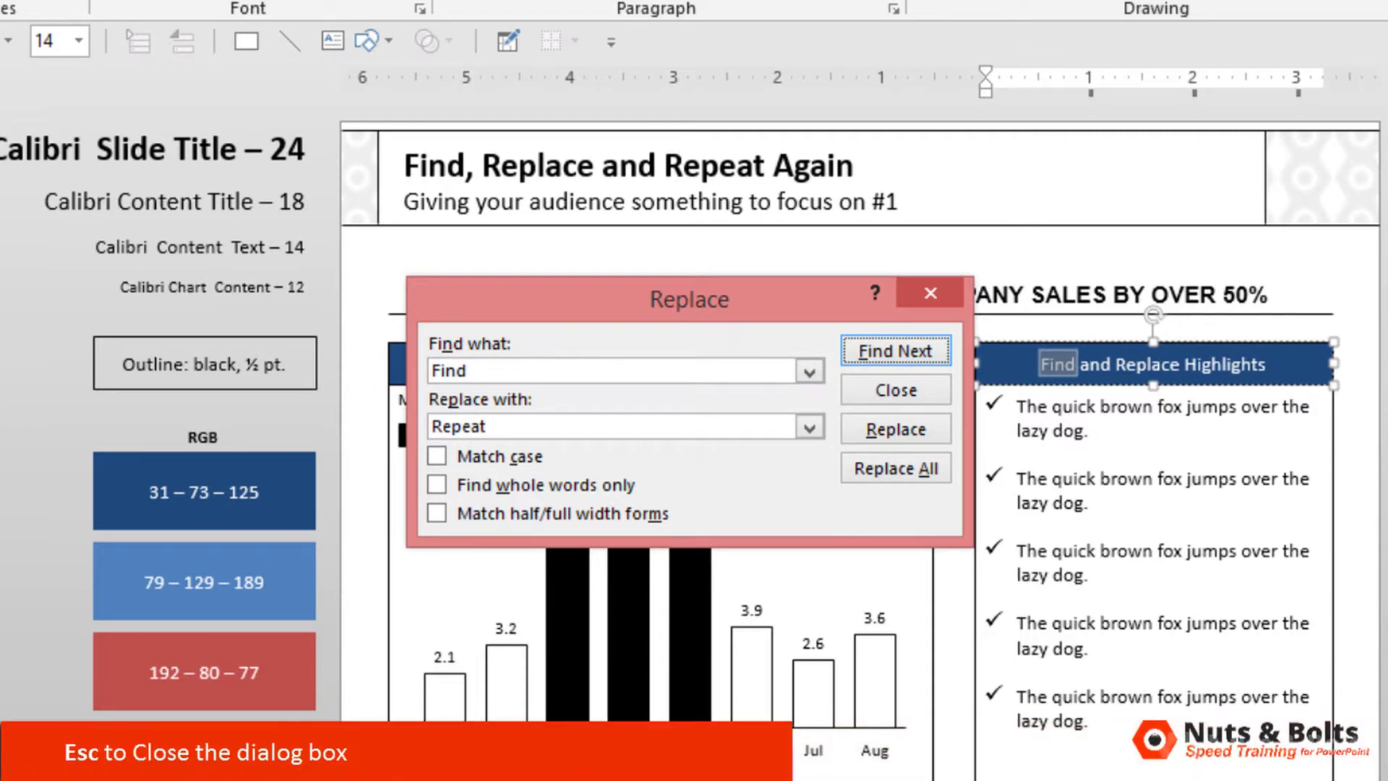
Close the Replace dialog and change the chart heading's ending to 'Over 120%'
key("Escape")
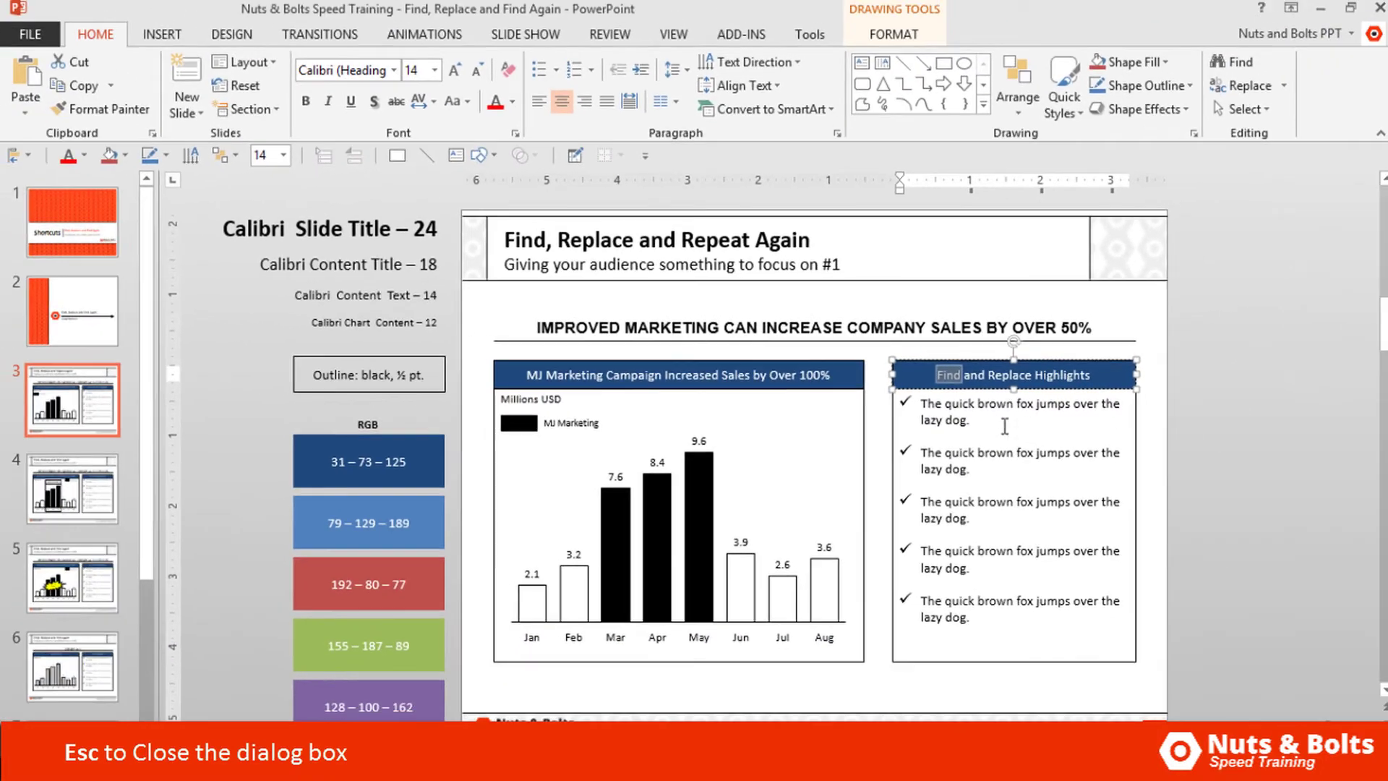
left_click(1046, 479)
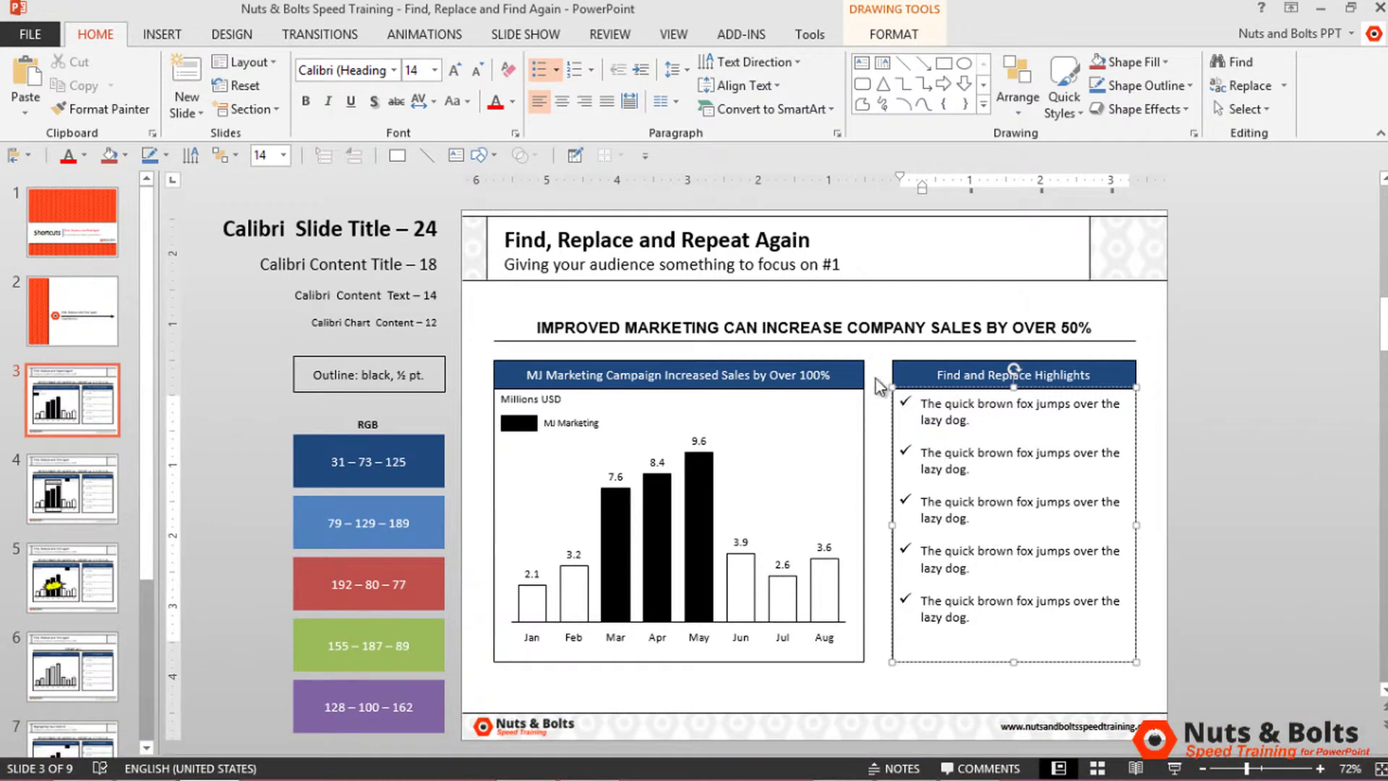
double_click(824, 374)
key("BackSpace")
key("BackSpace")
key("BackSpace")
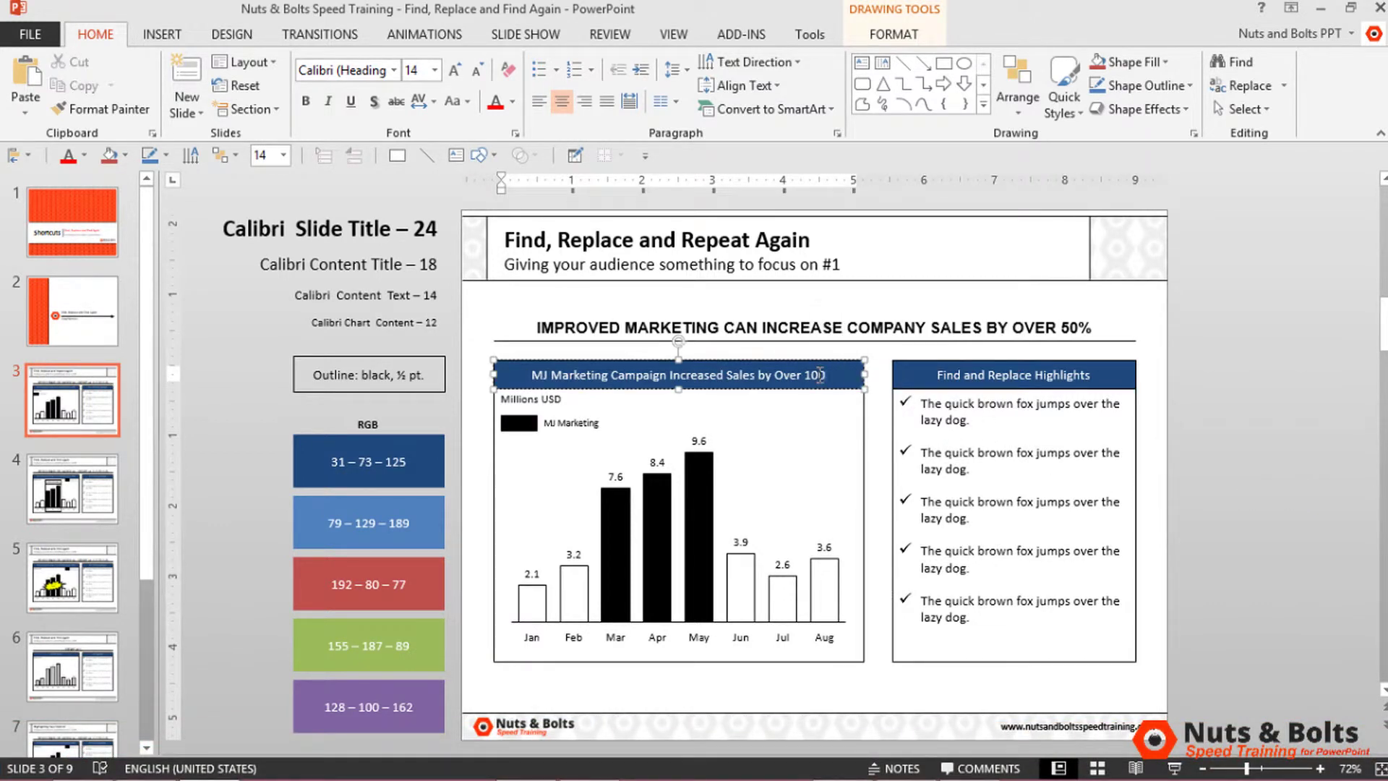
type("20%")
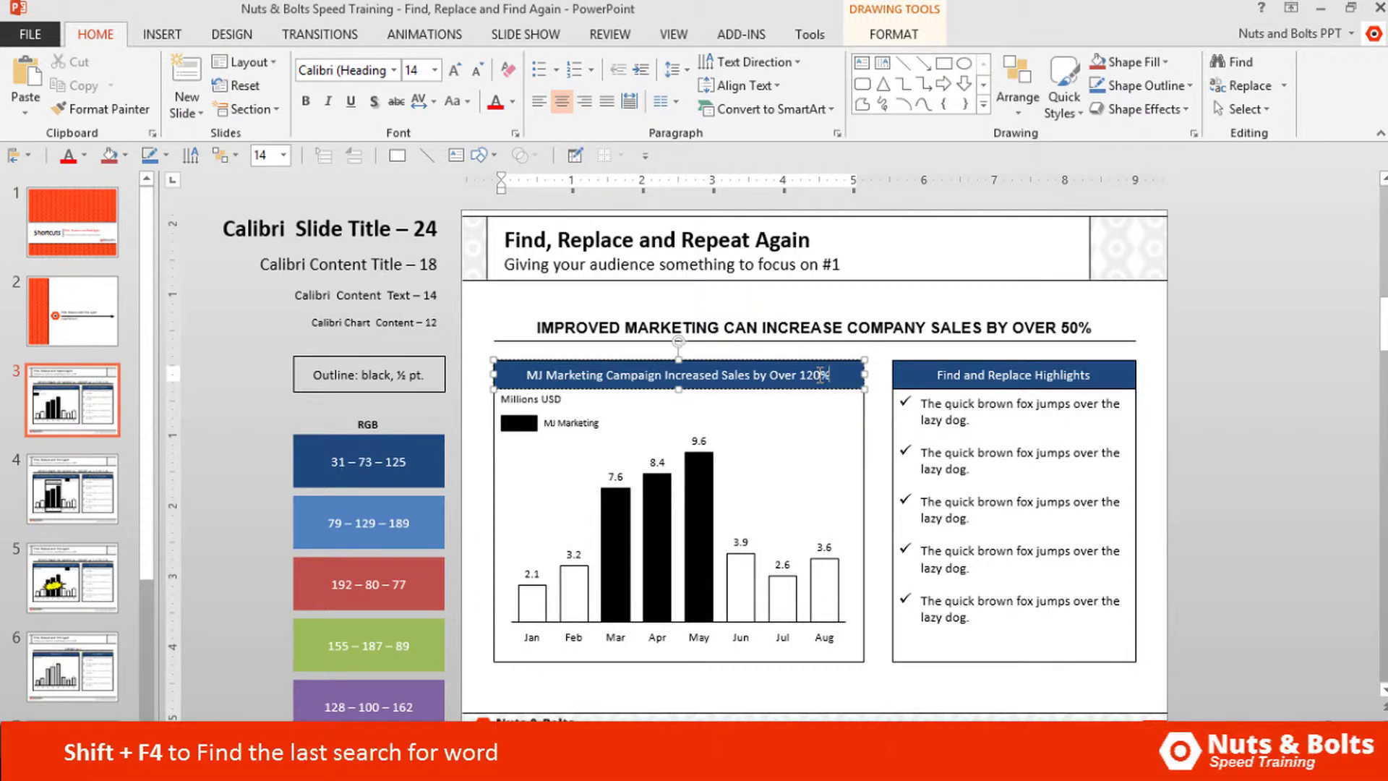
Repeat the 'Find' search with Shift+F4 through the titles of slides 4 and 5
key("shift+F4")
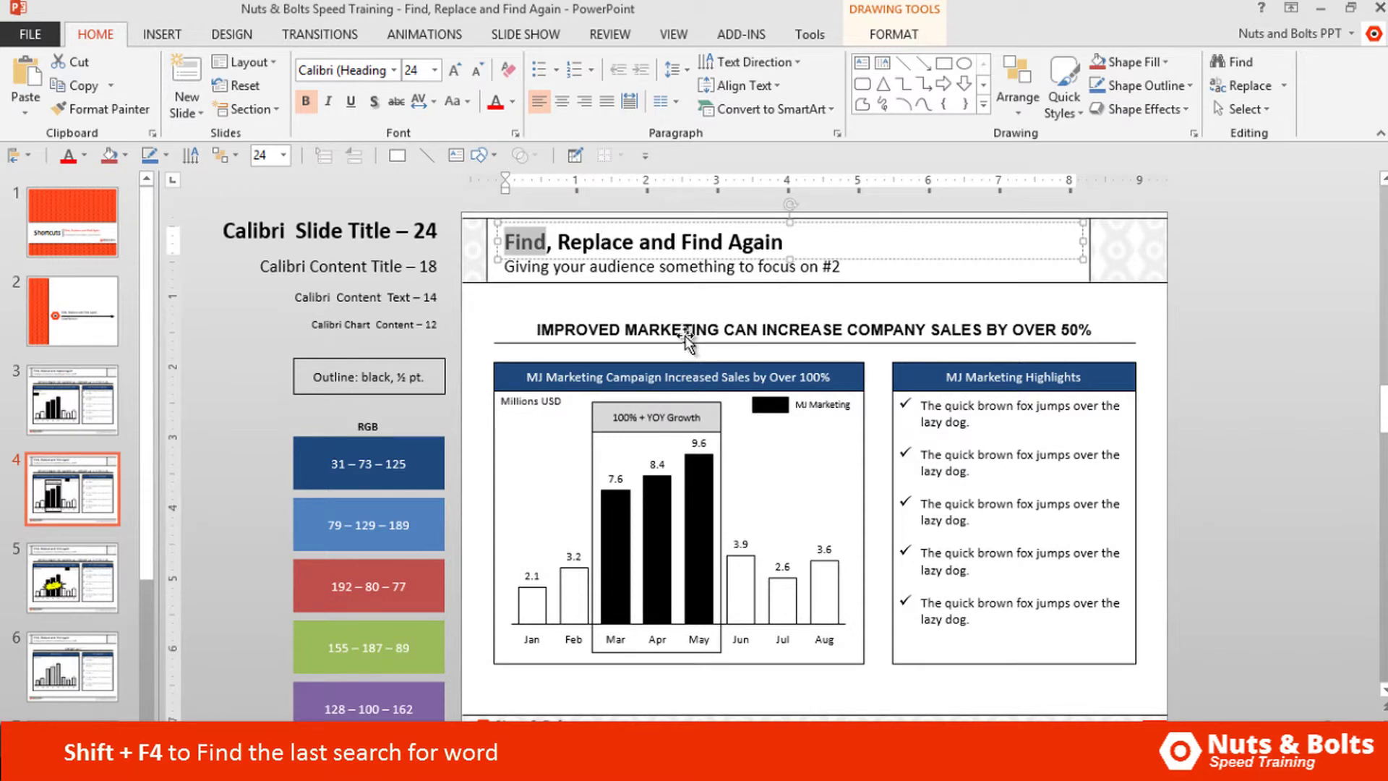
left_click(736, 342)
left_click(1027, 391)
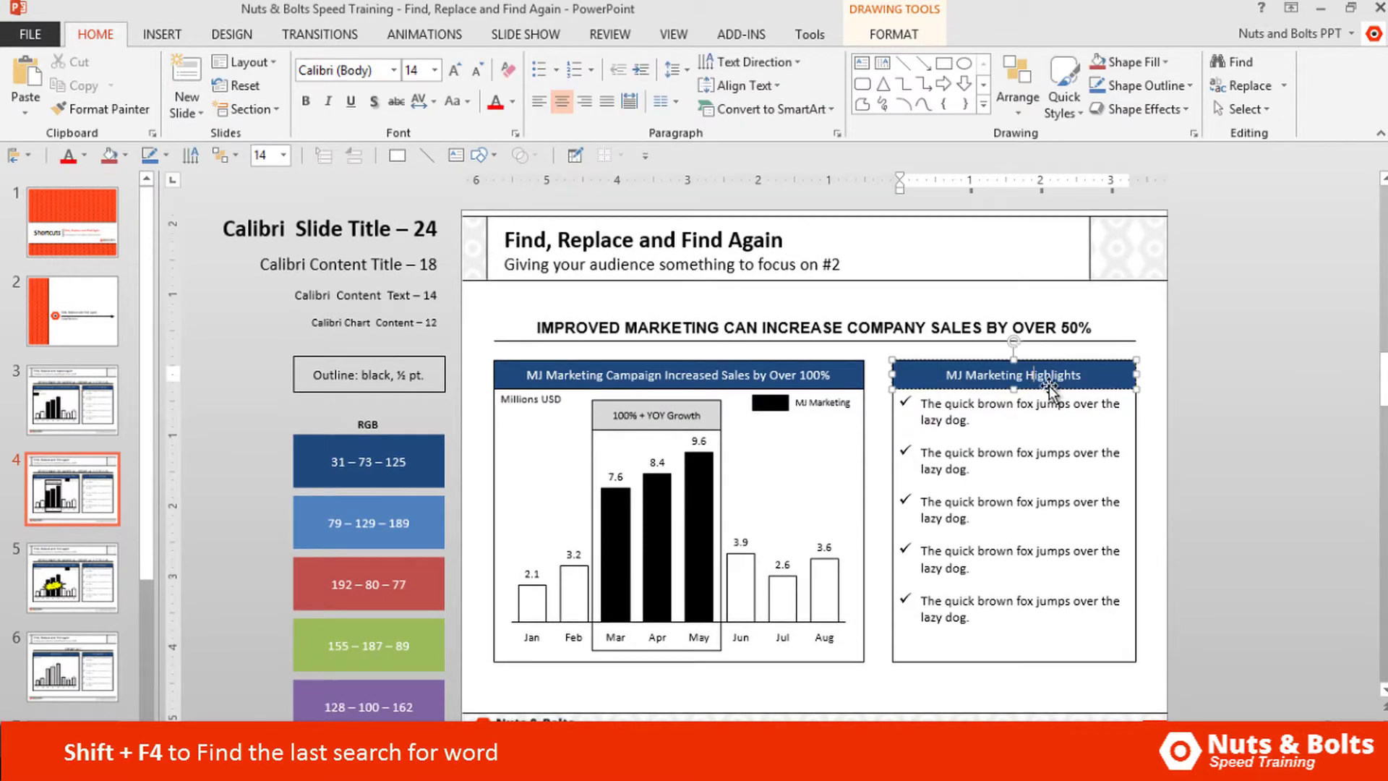
left_click(1253, 474)
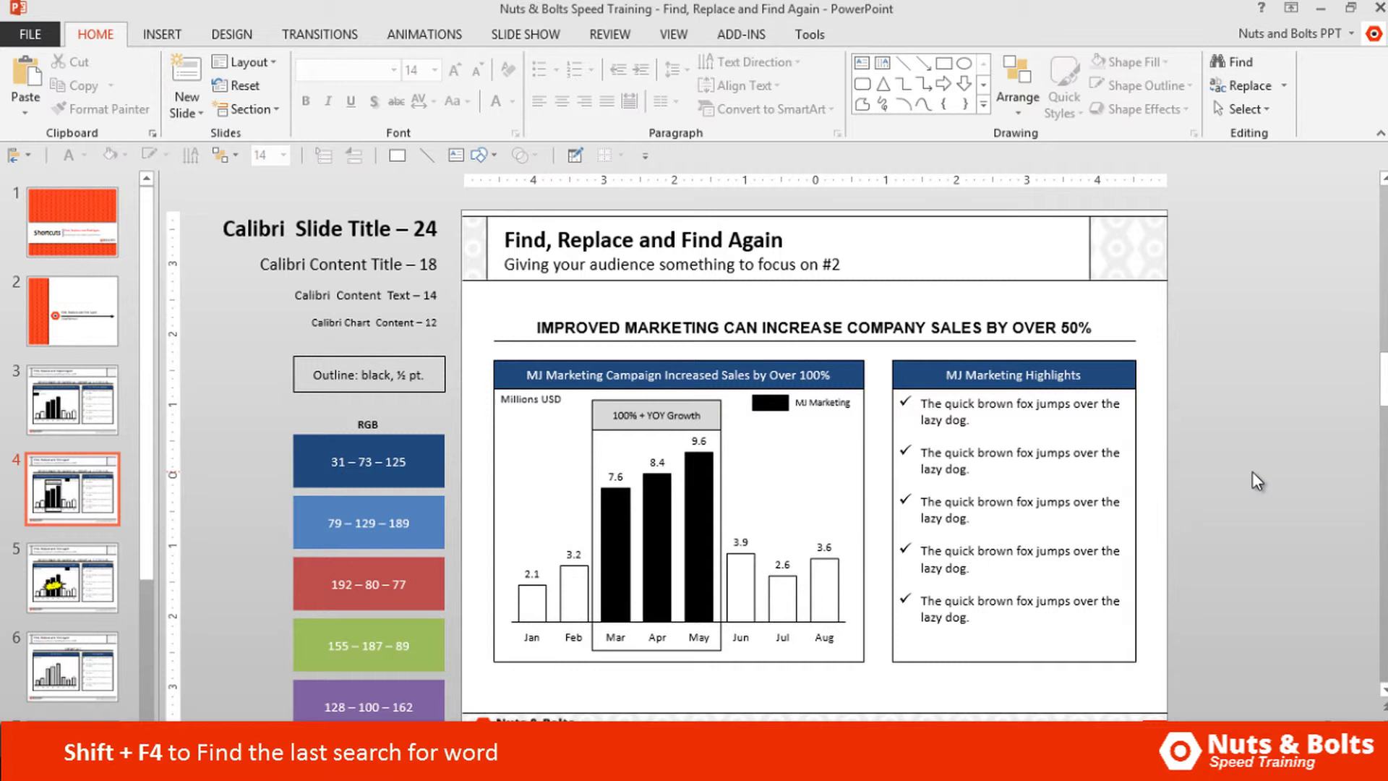
key("shift+F4")
key("shift+F4")
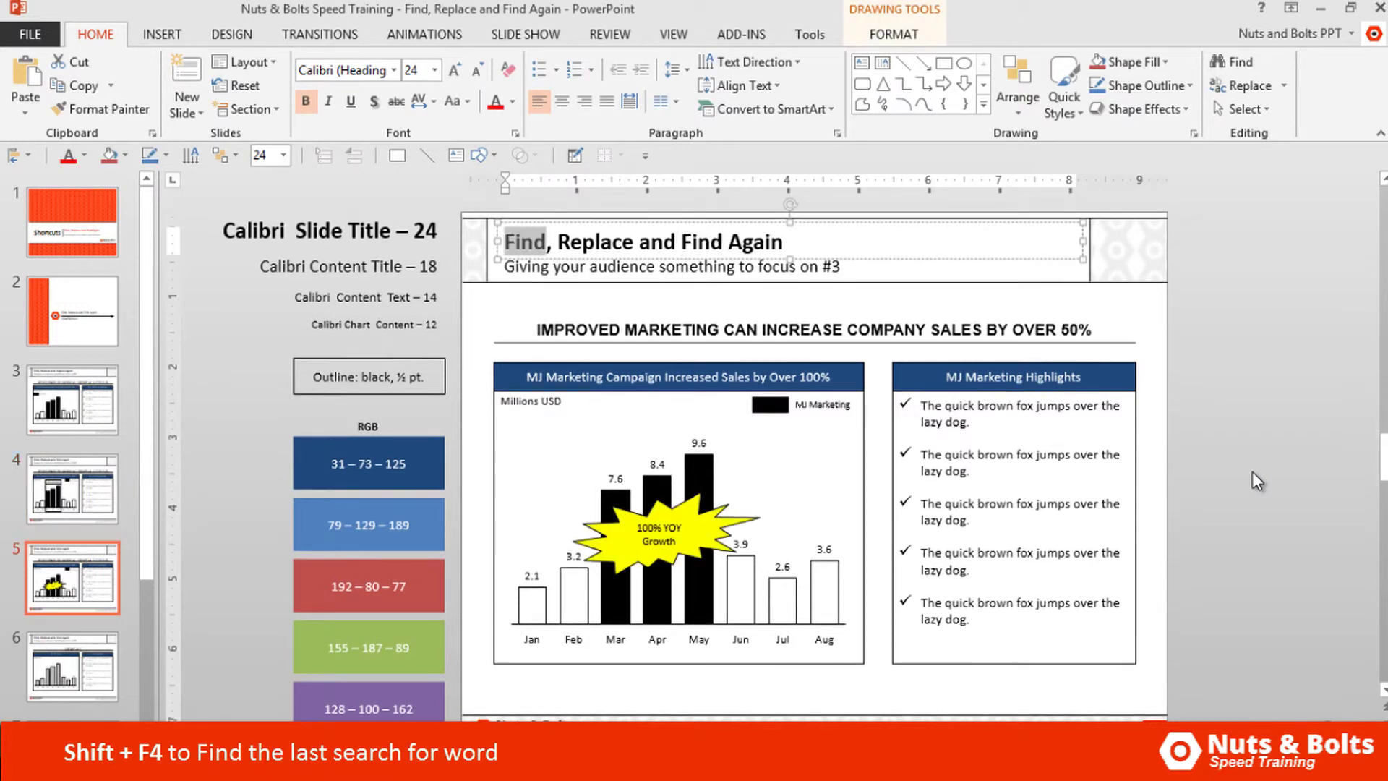
key("shift+F4")
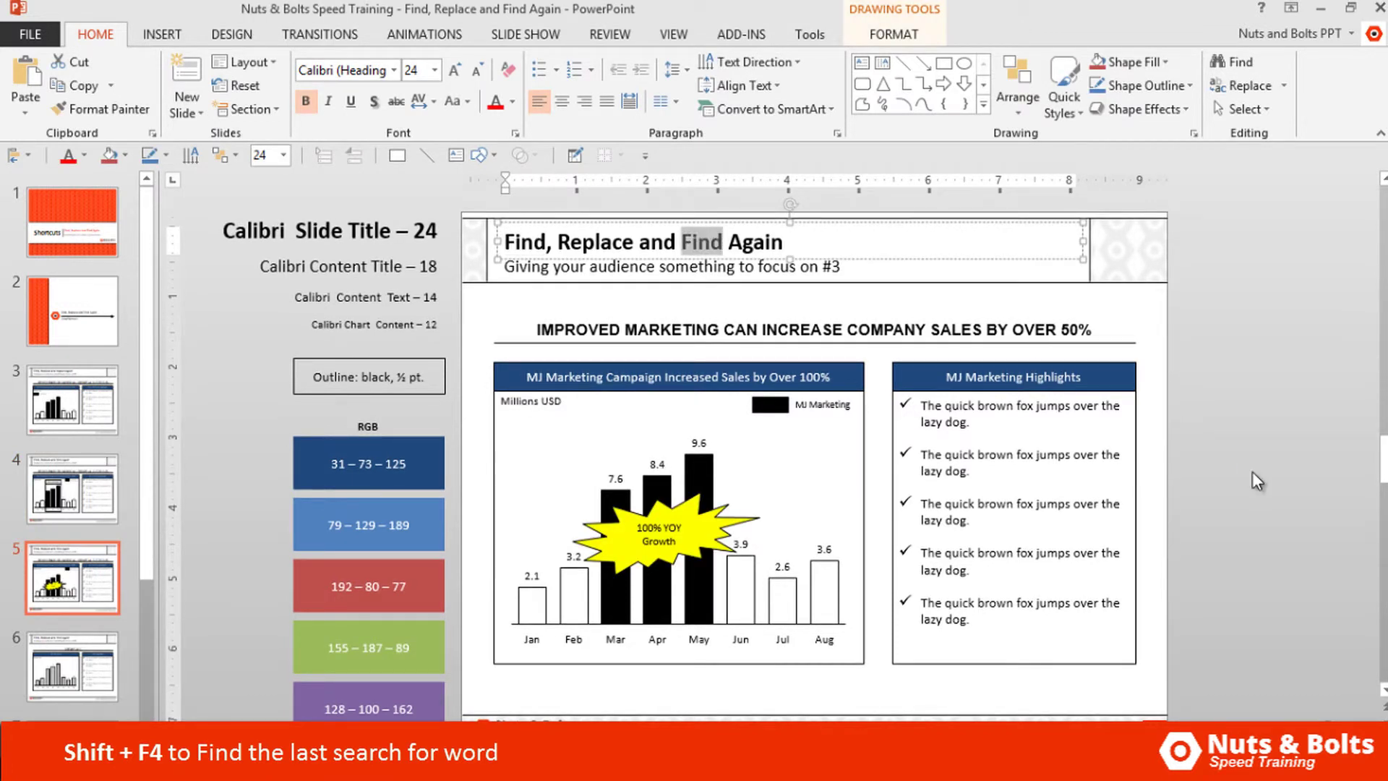
key("shift+F4")
key("shift+F4")
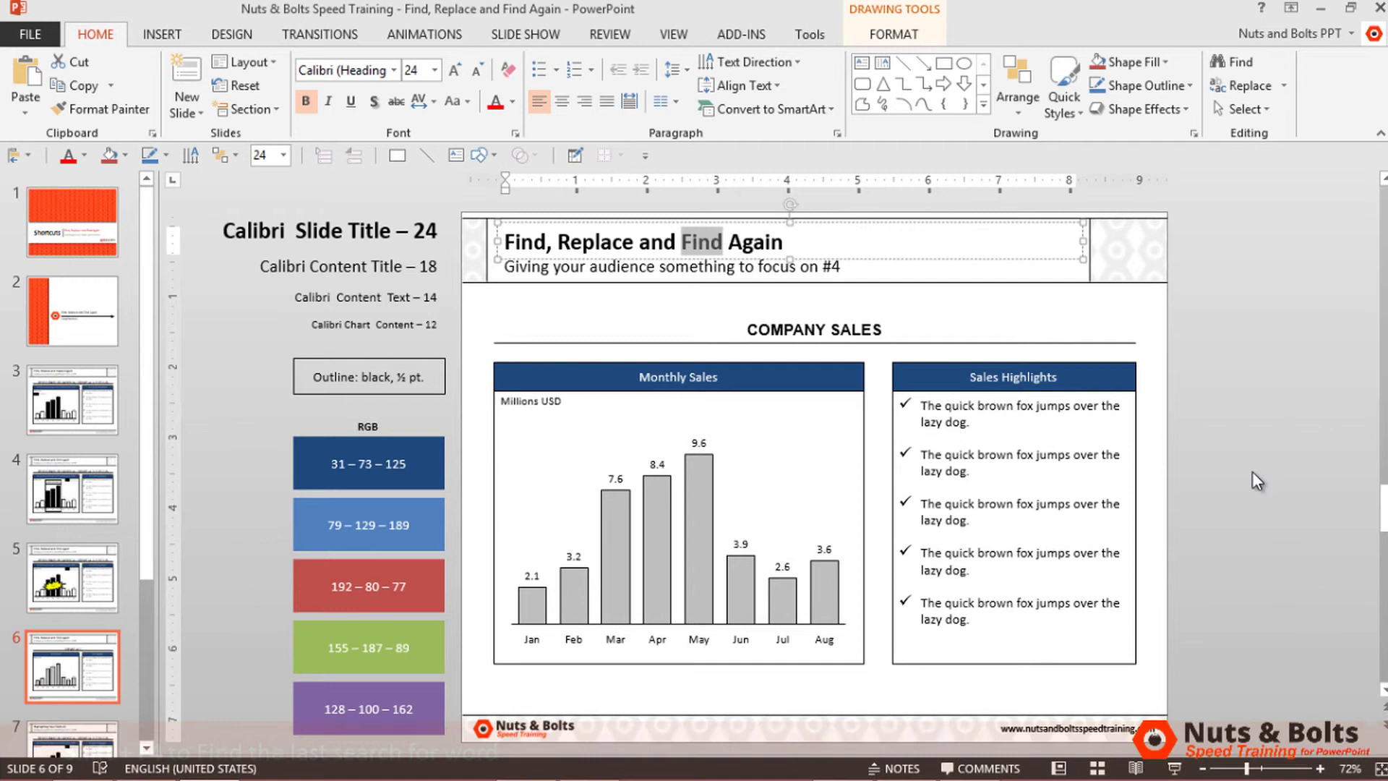
Reopen the Replace dialog prefilled with 'Find' and 'Repeat'
key("ctrl+h")
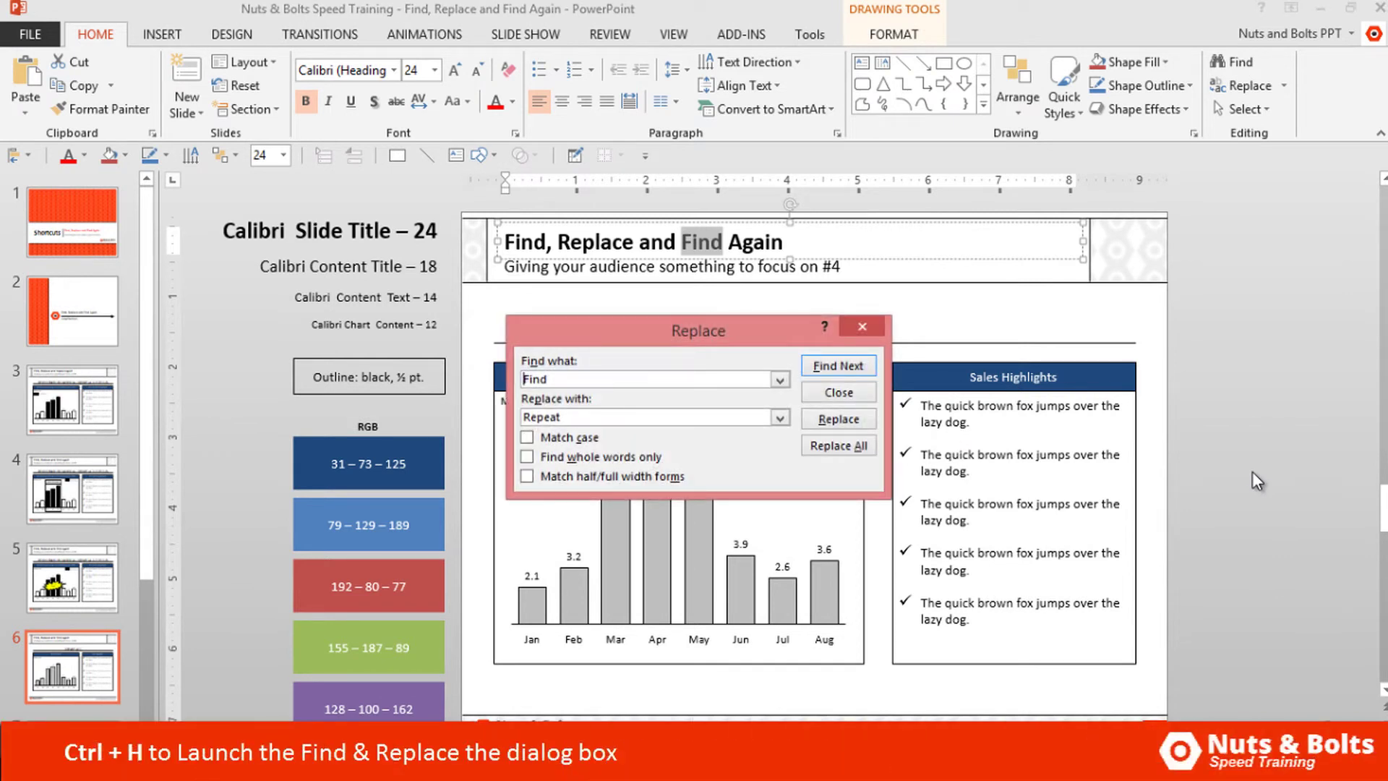